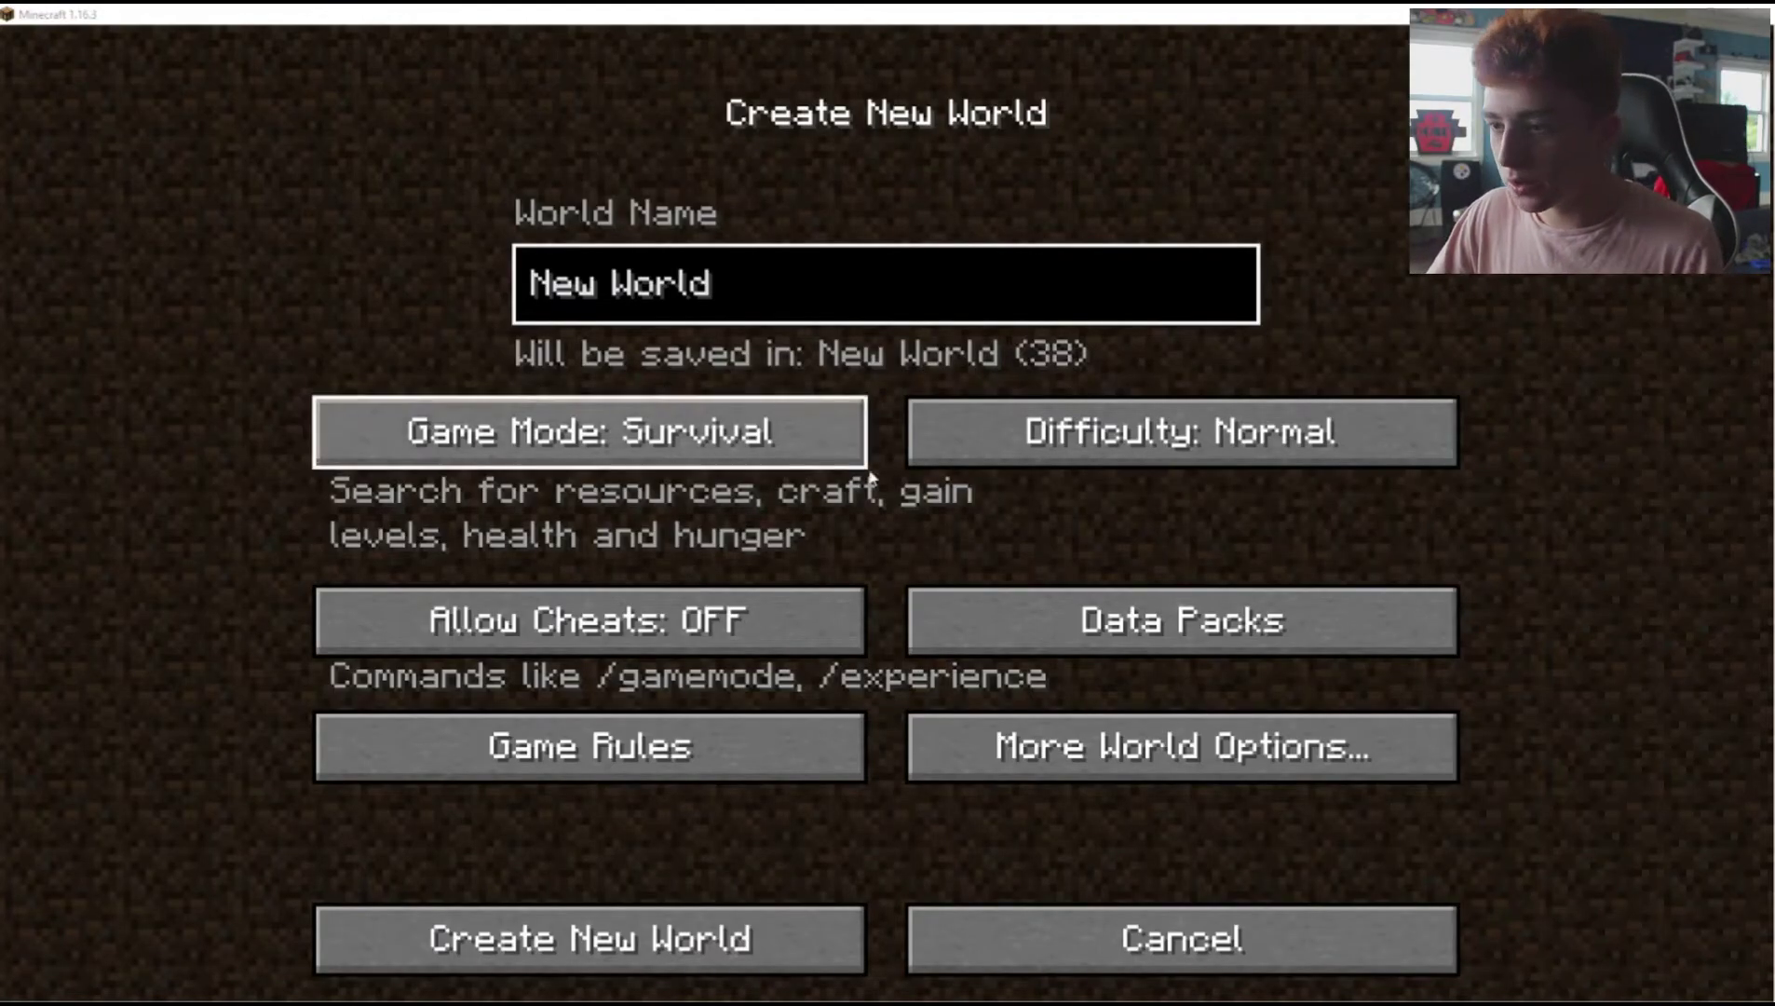
Generate the new world in Creative mode with cheats turned on.
{"action": "left_click", "coordinate": [590, 432]}
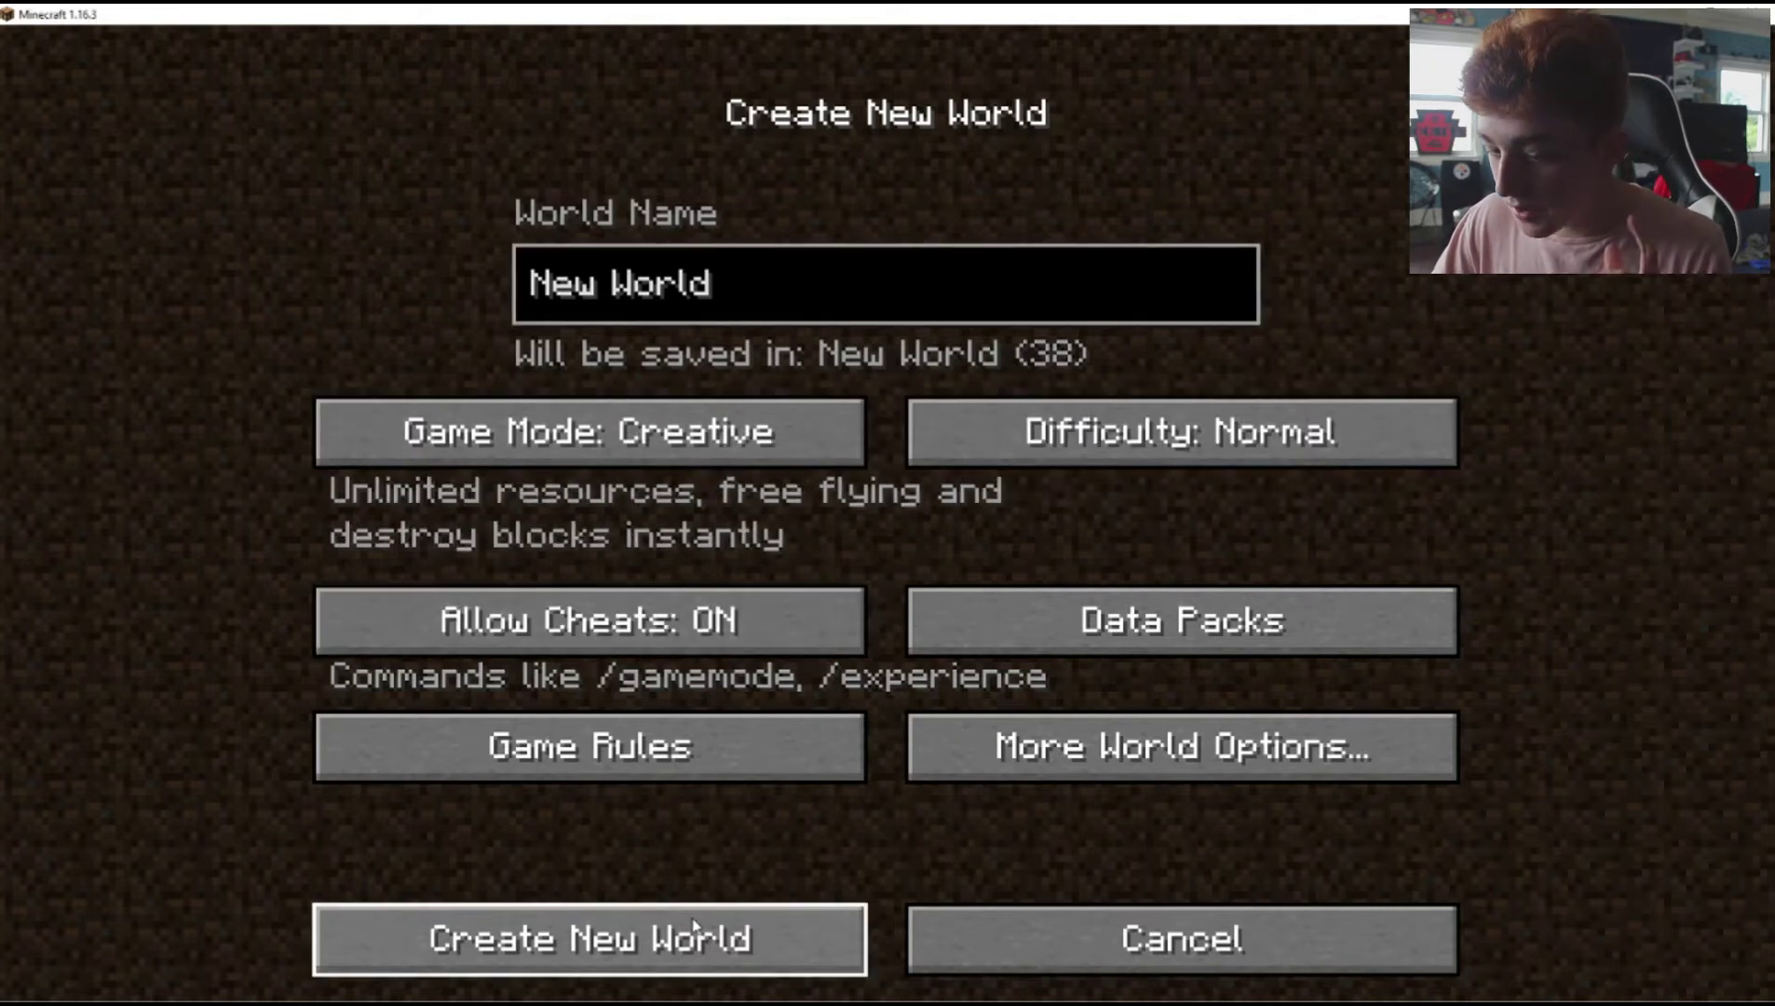
{"action": "left_click", "coordinate": [650, 969]}
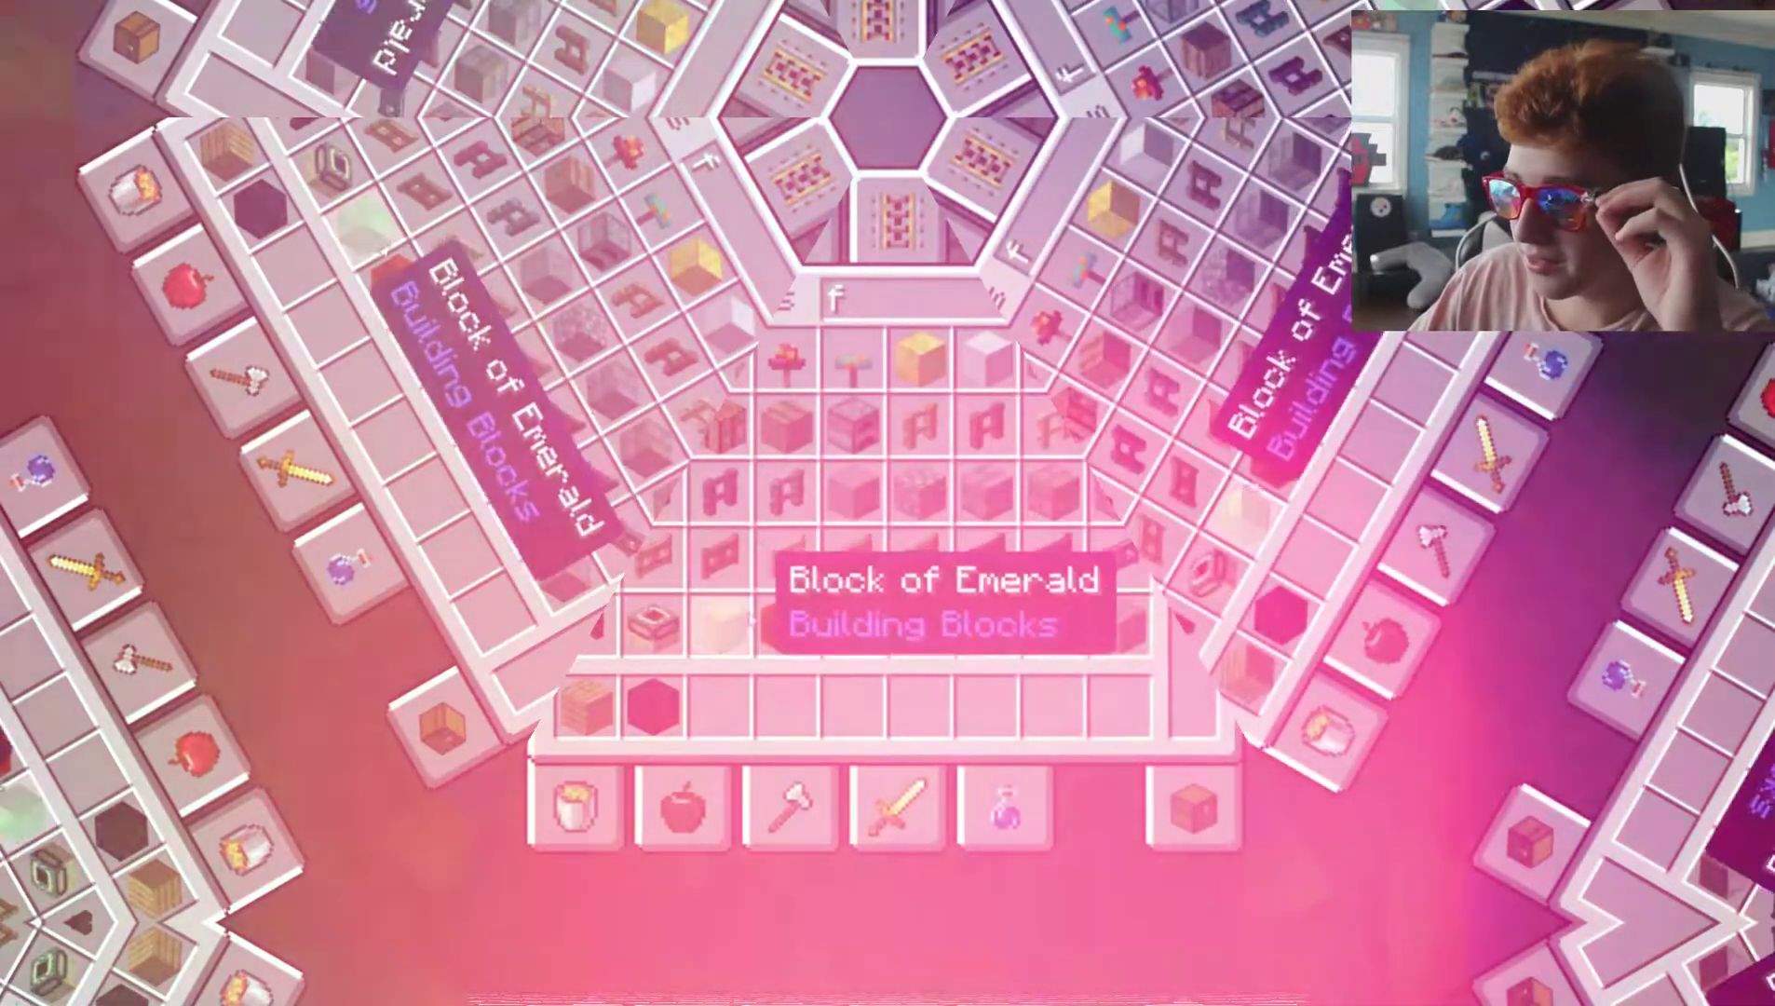
{"action": "type", "text": "l"}
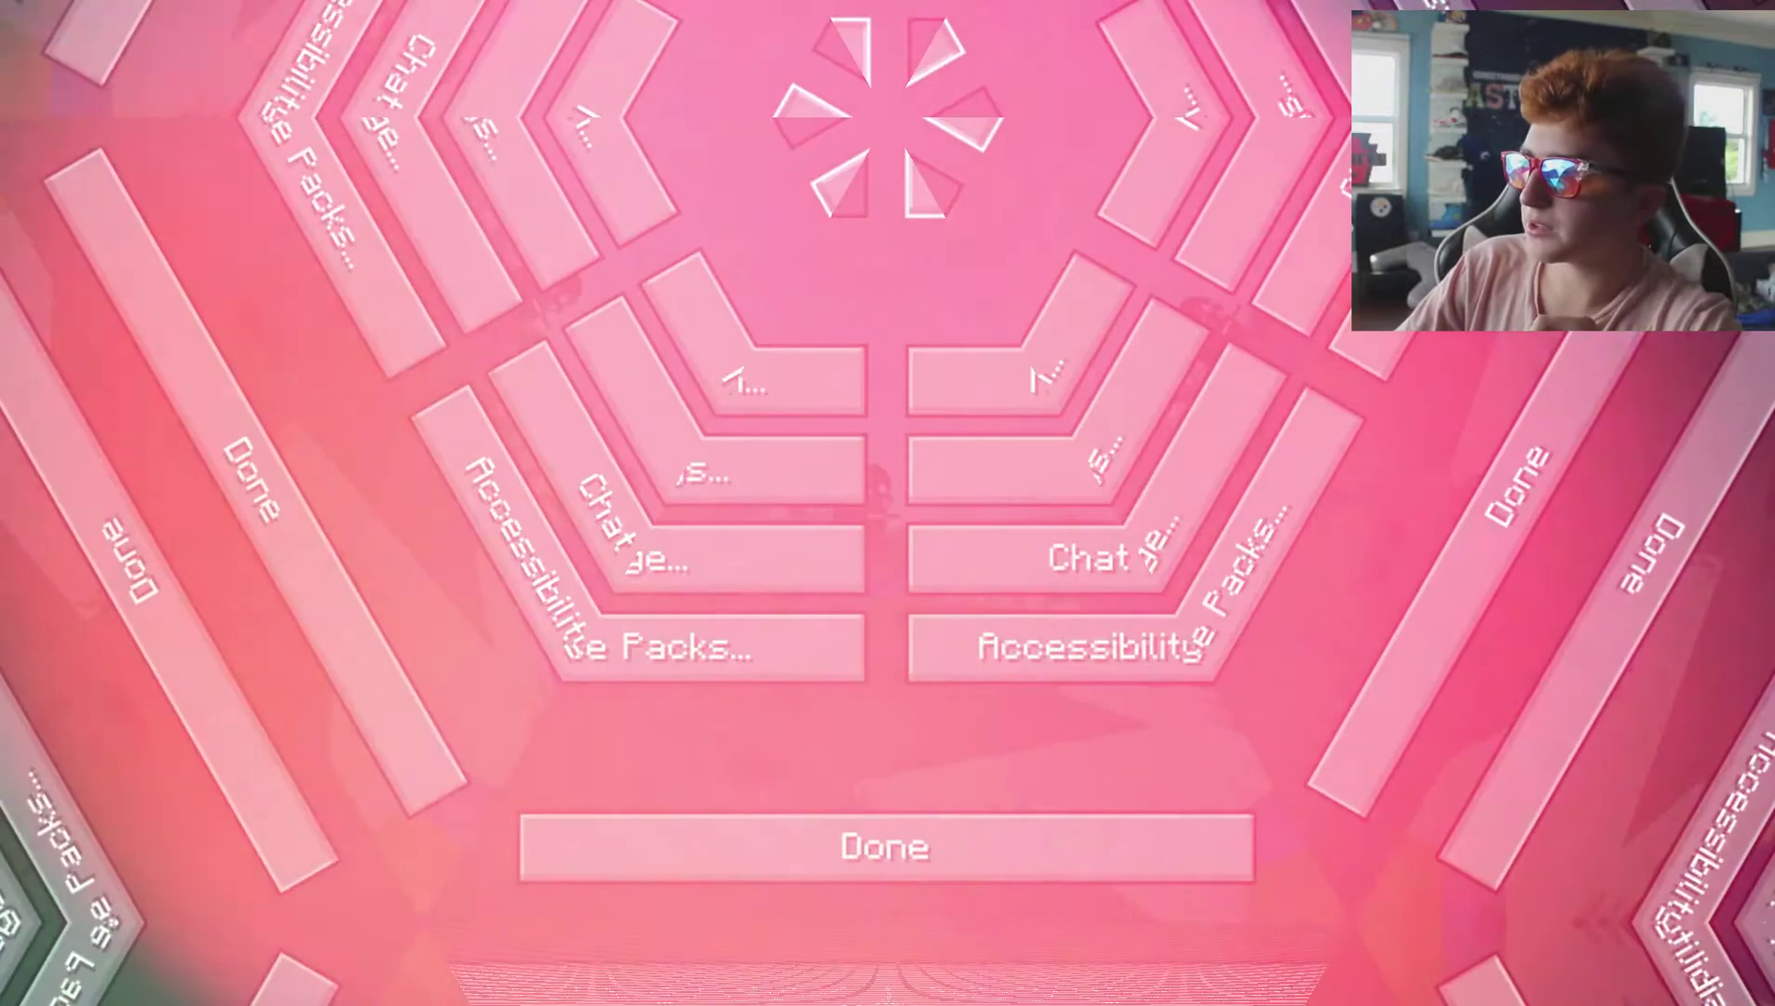
Pause to check Options, then browse the Combat items in the inventory.
{"action": "left_click", "coordinate": [884, 846]}
{"action": "key", "text": "Escape"}
{"action": "key", "text": "e"}
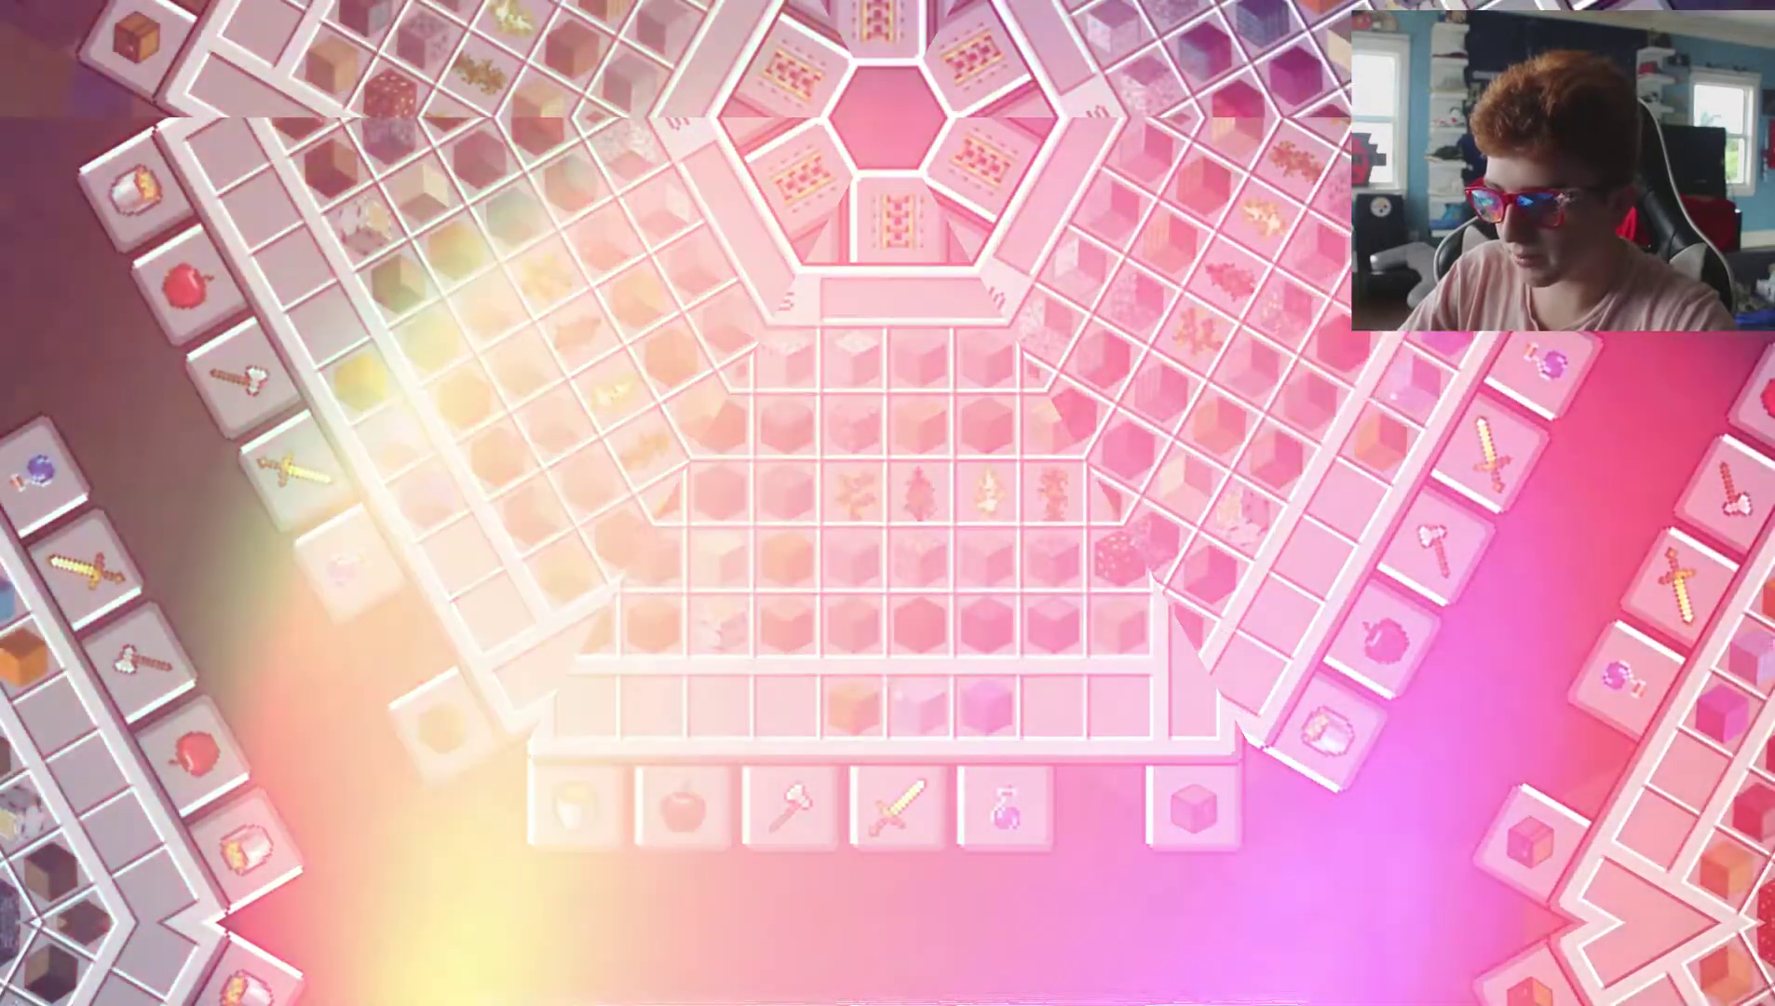
{"action": "left_click", "coordinate": [899, 806]}
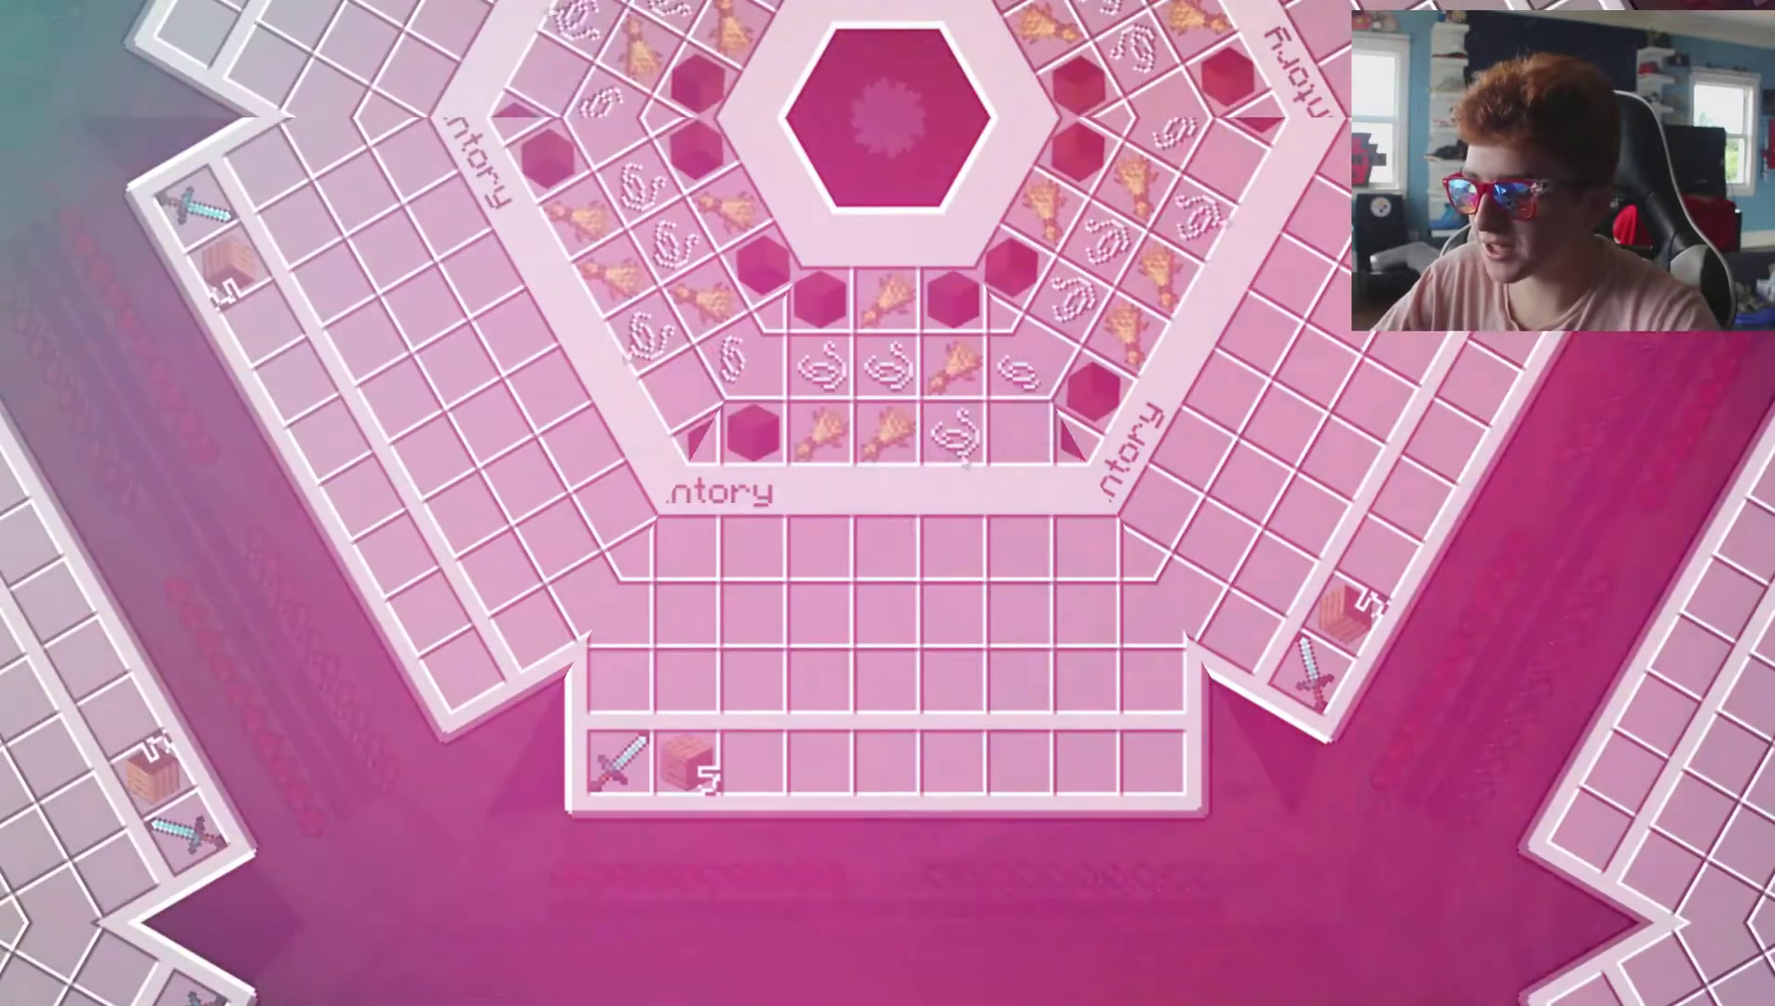
Close the inventory and return to the Survival world.
{"action": "key", "text": "Escape"}
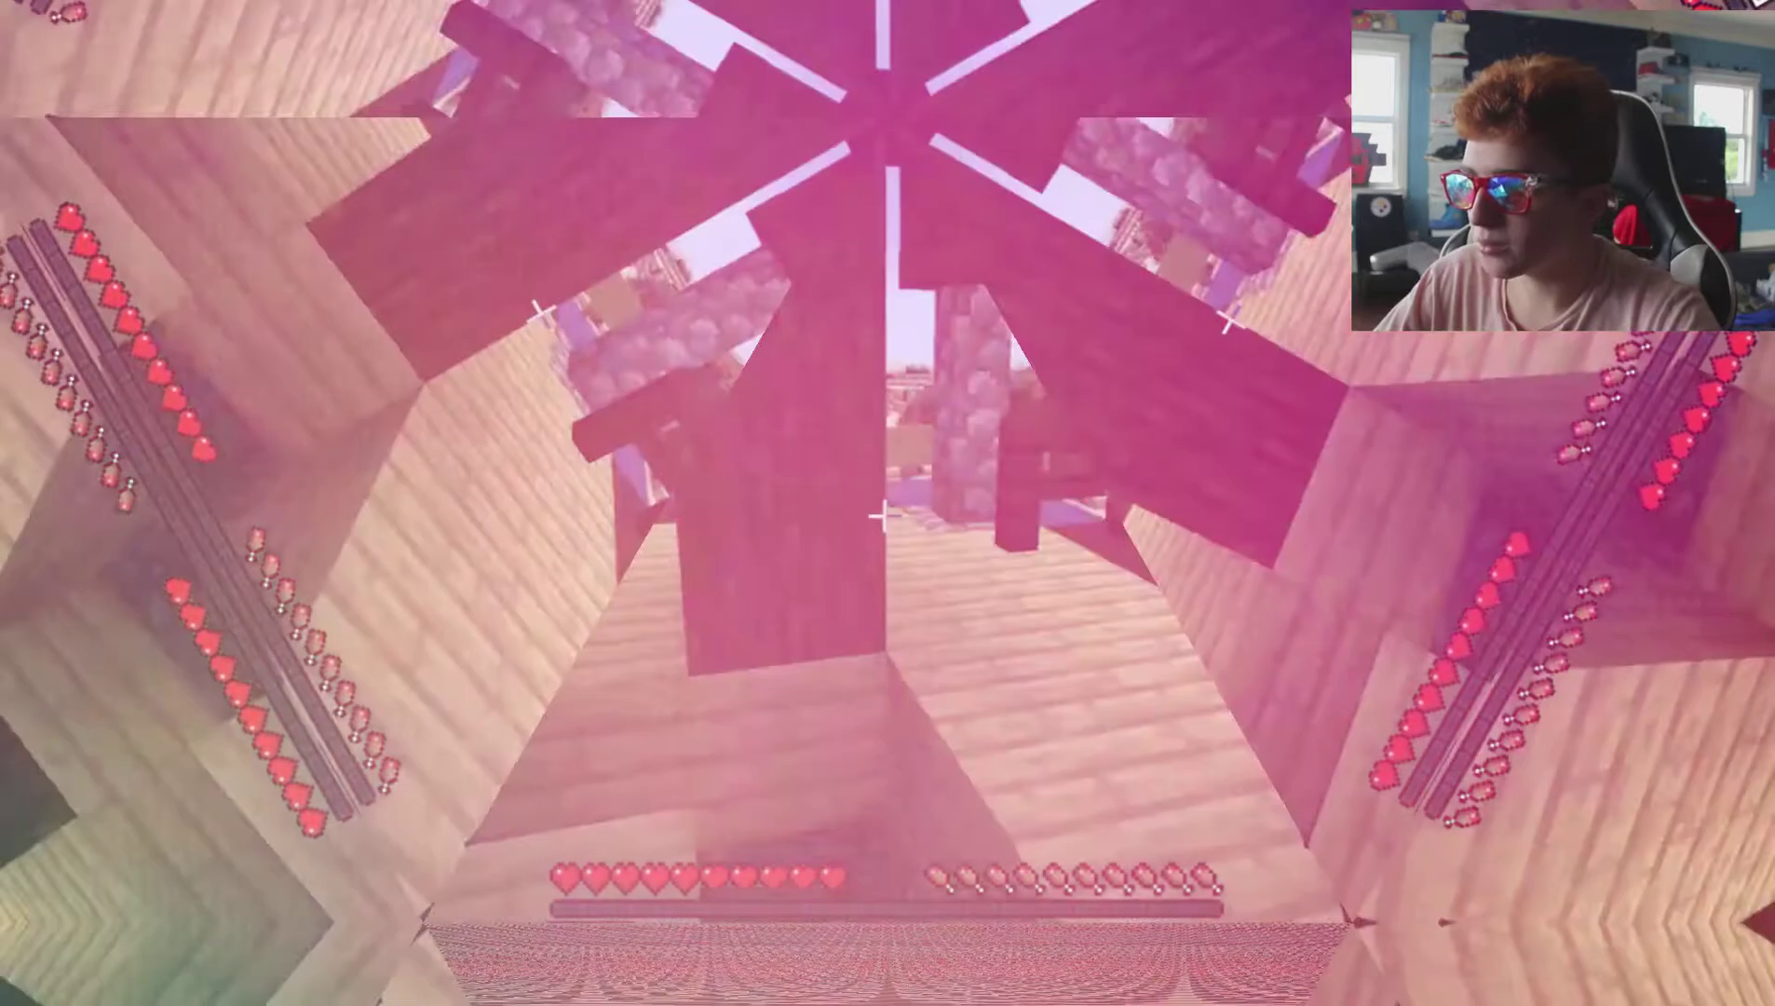